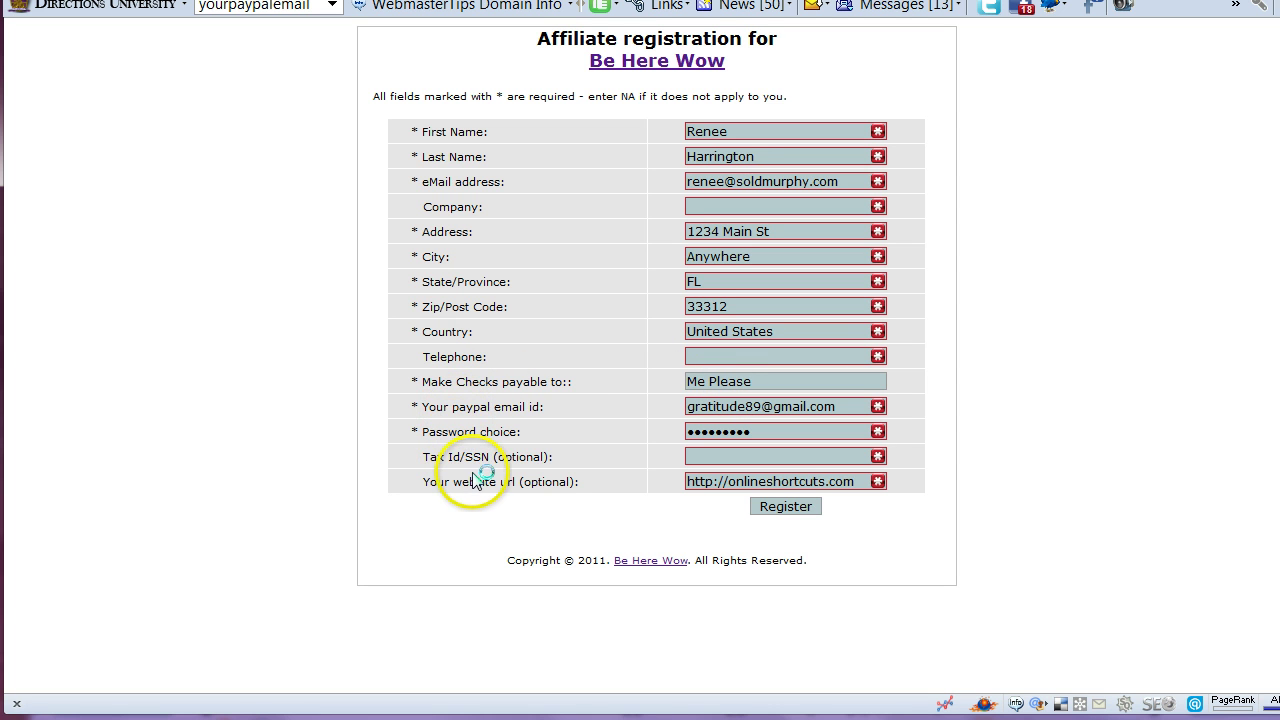
Submit the affiliate registration and copy the new username from the confirmation page
left_click(786, 507)
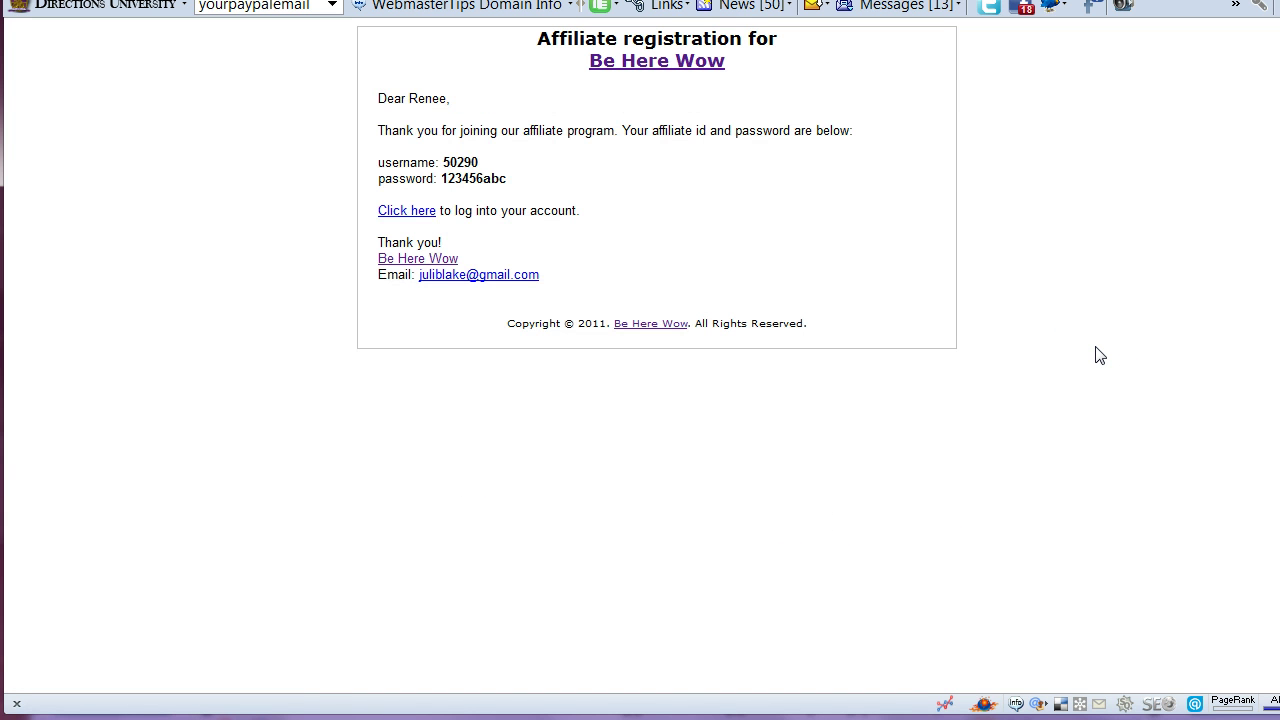
left_click_drag(379, 162, 493, 164)
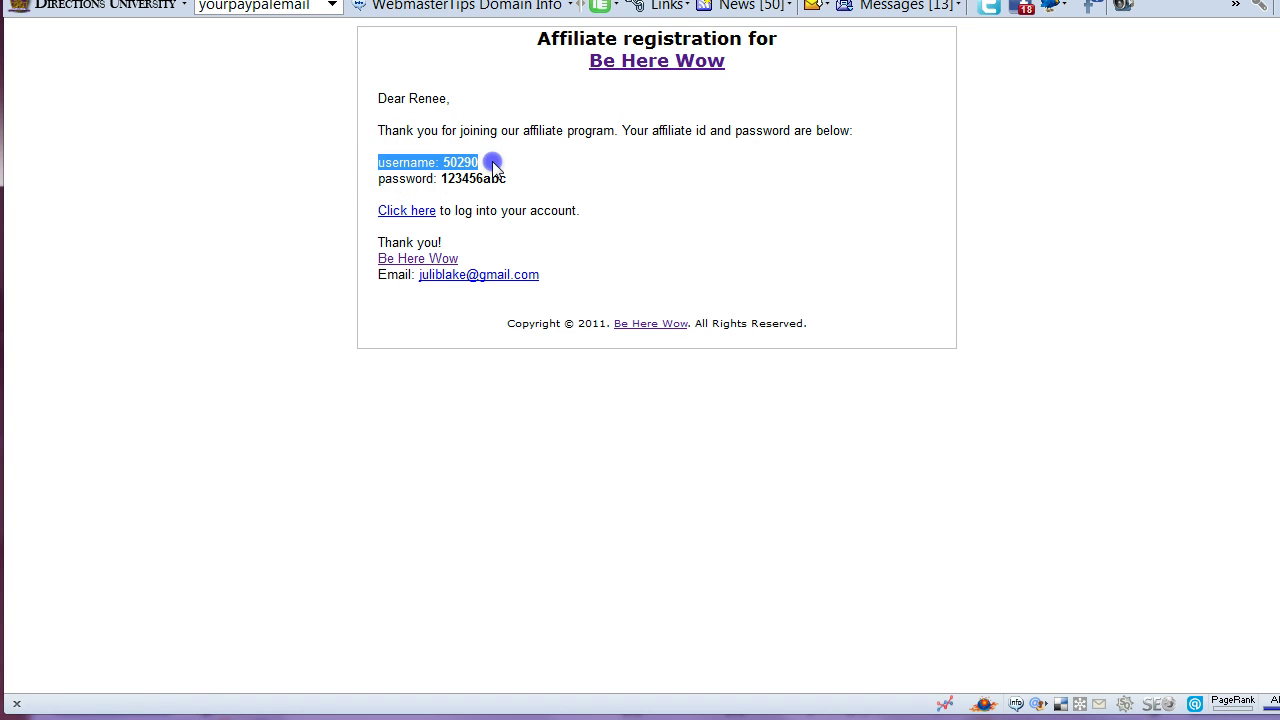
left_click_drag(378, 179, 537, 186)
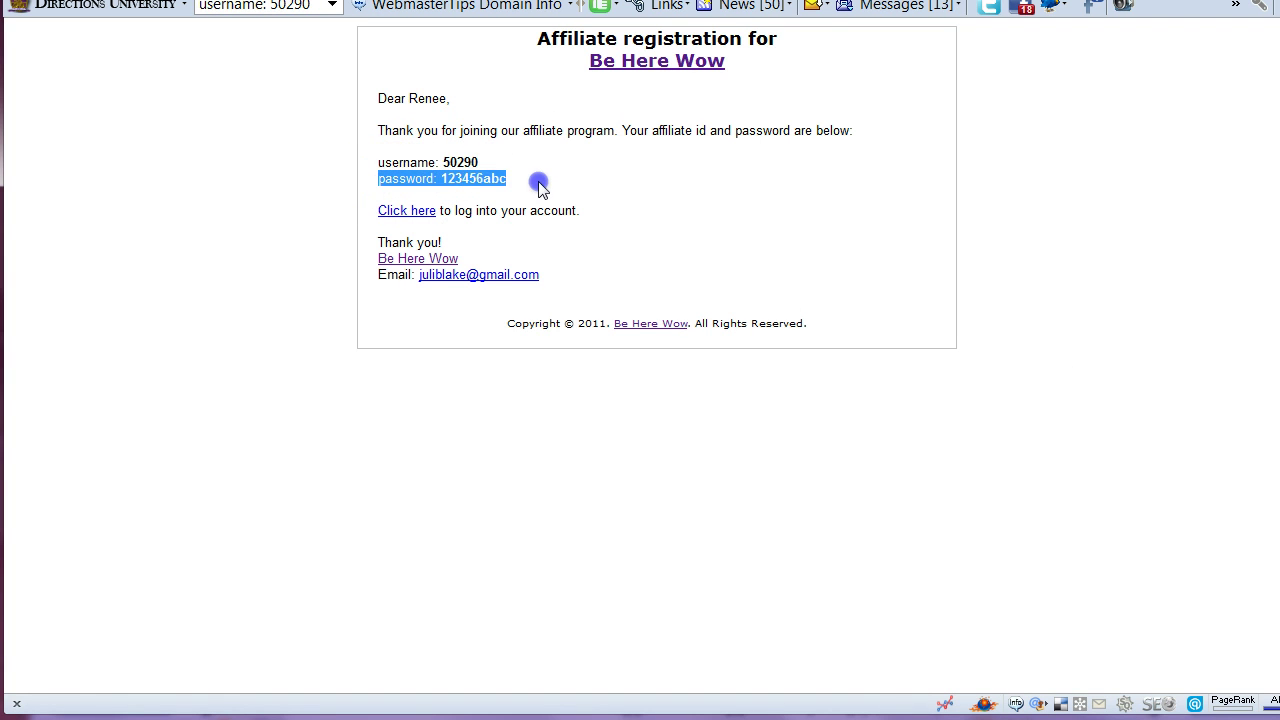
Open the affiliate login page and select the affiliate id number on the confirmation
left_click(427, 220)
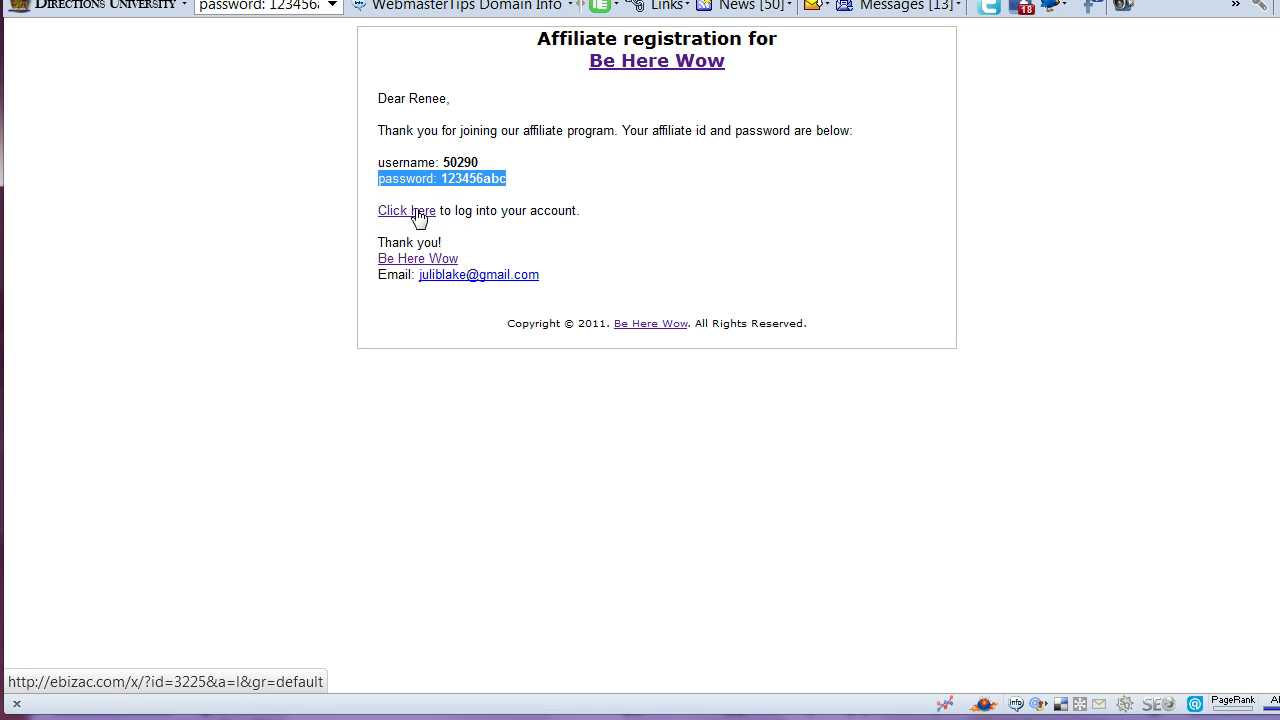
left_click(622, 188)
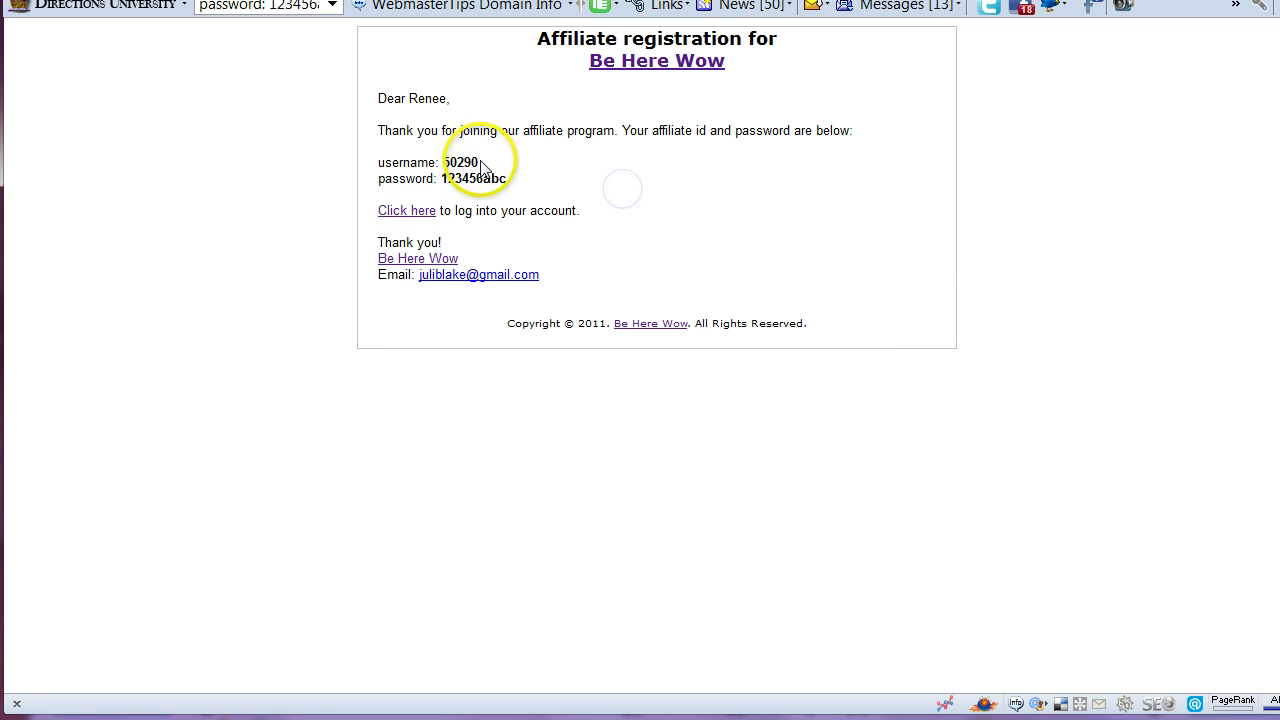
left_click_drag(481, 167, 440, 161)
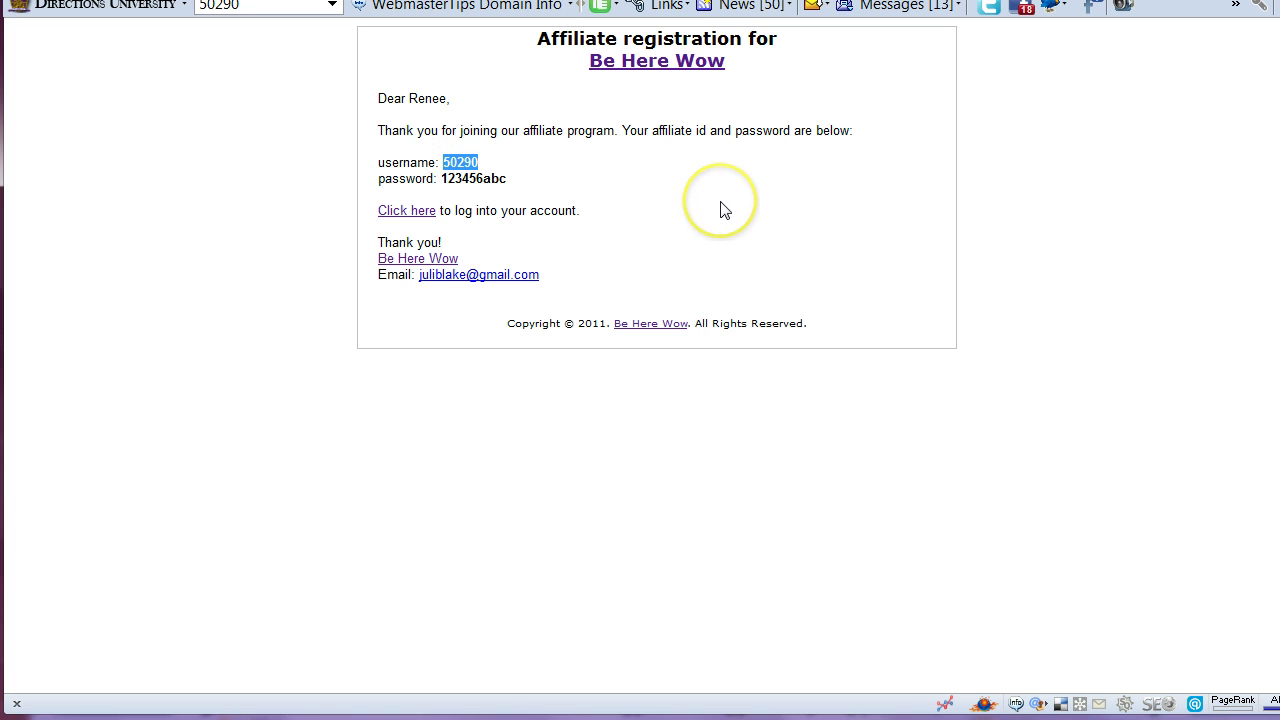
Paste the copied affiliate id and password into the login form and log in
key("alt+Tab")
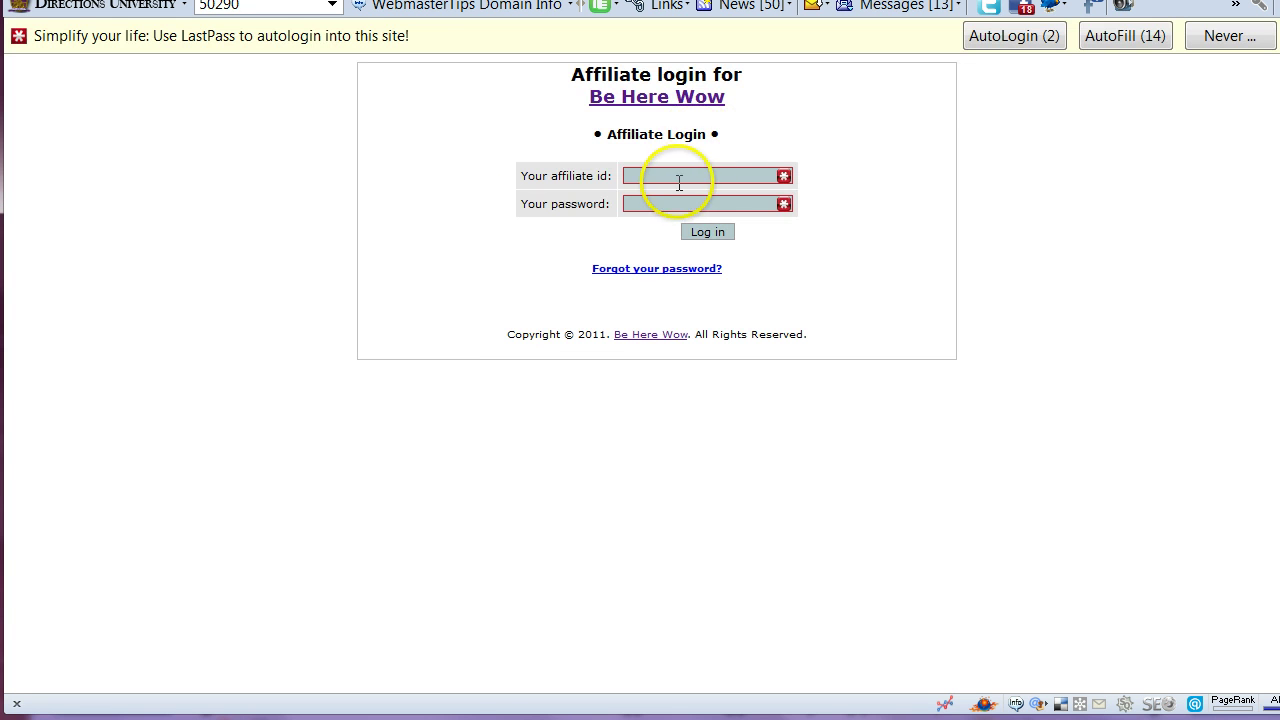
left_click(669, 177)
type("50290")
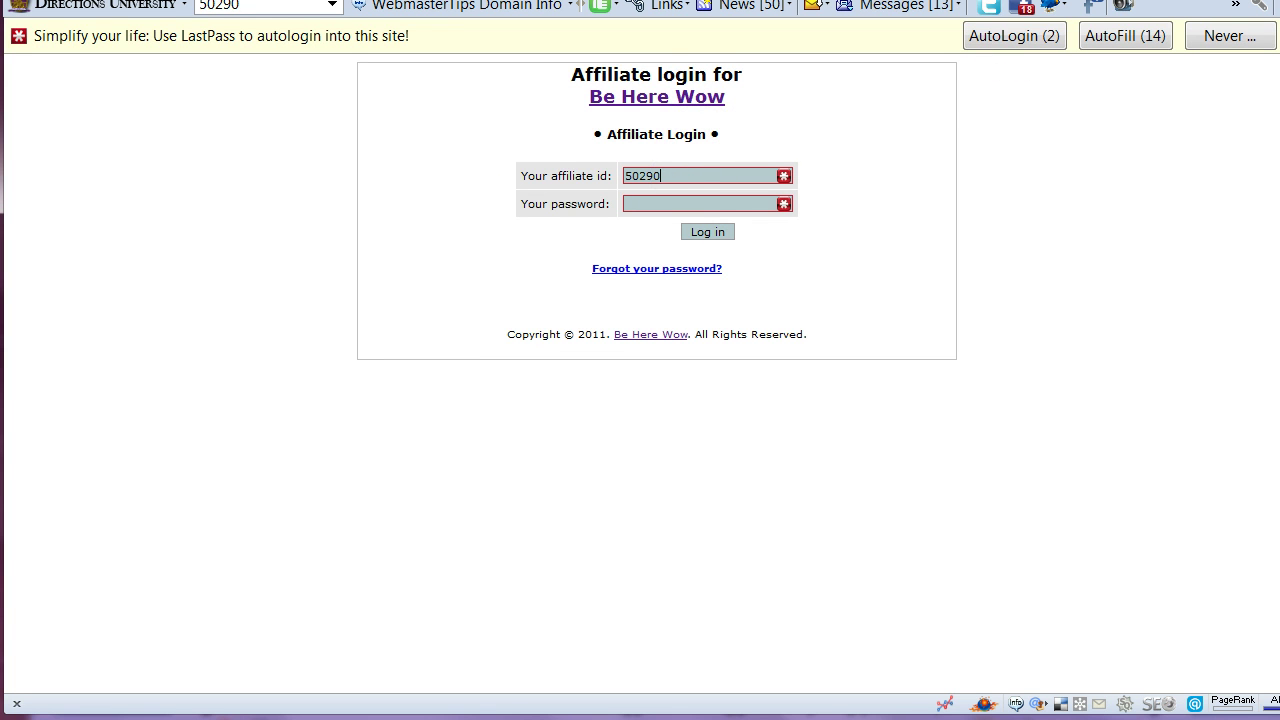
key("alt+Tab")
left_click_drag(508, 180, 441, 180)
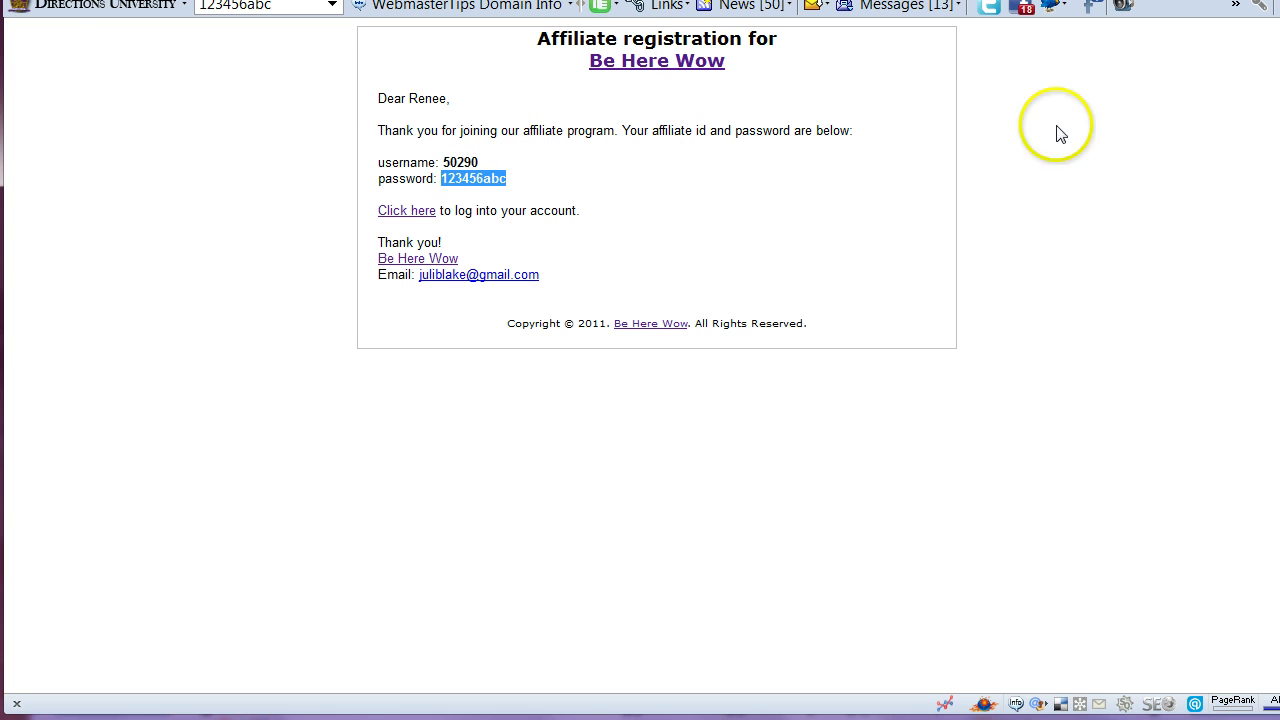
key("alt+Tab")
left_click(709, 200)
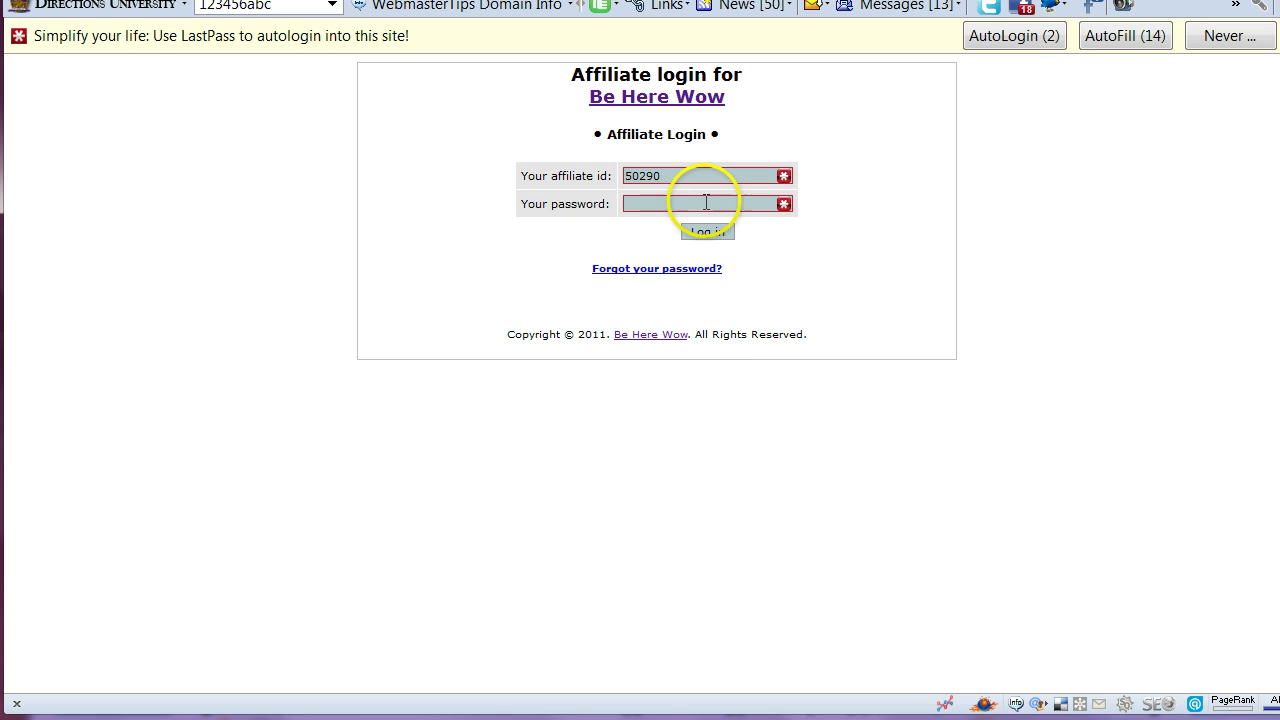
key("ctrl+v")
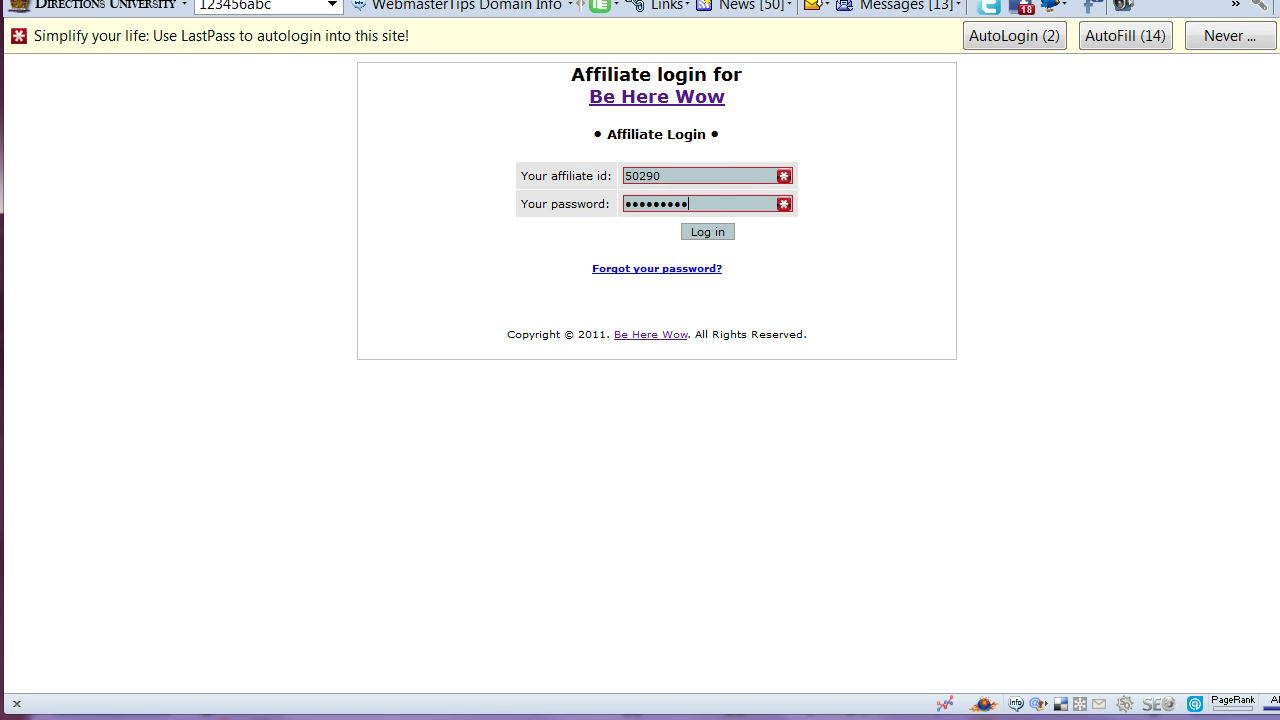
left_click(703, 197)
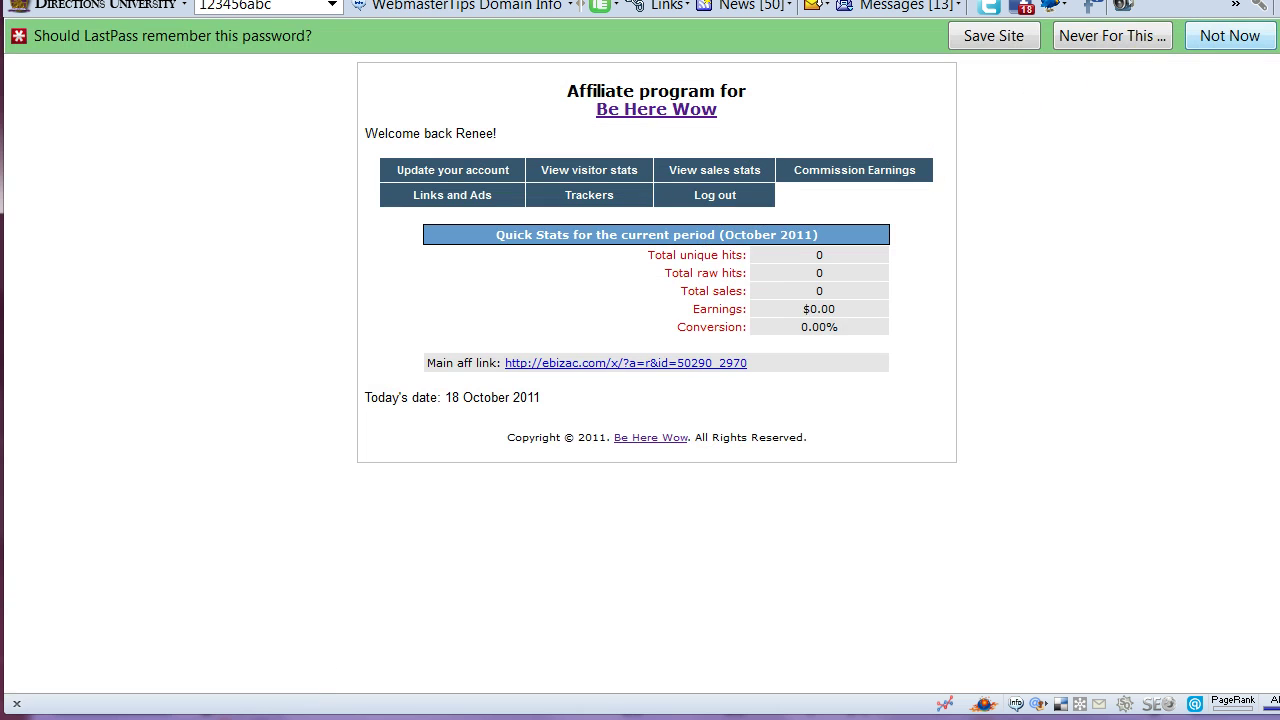
Decline LastPass's offer to remember the password with Not Now
left_click(1230, 35)
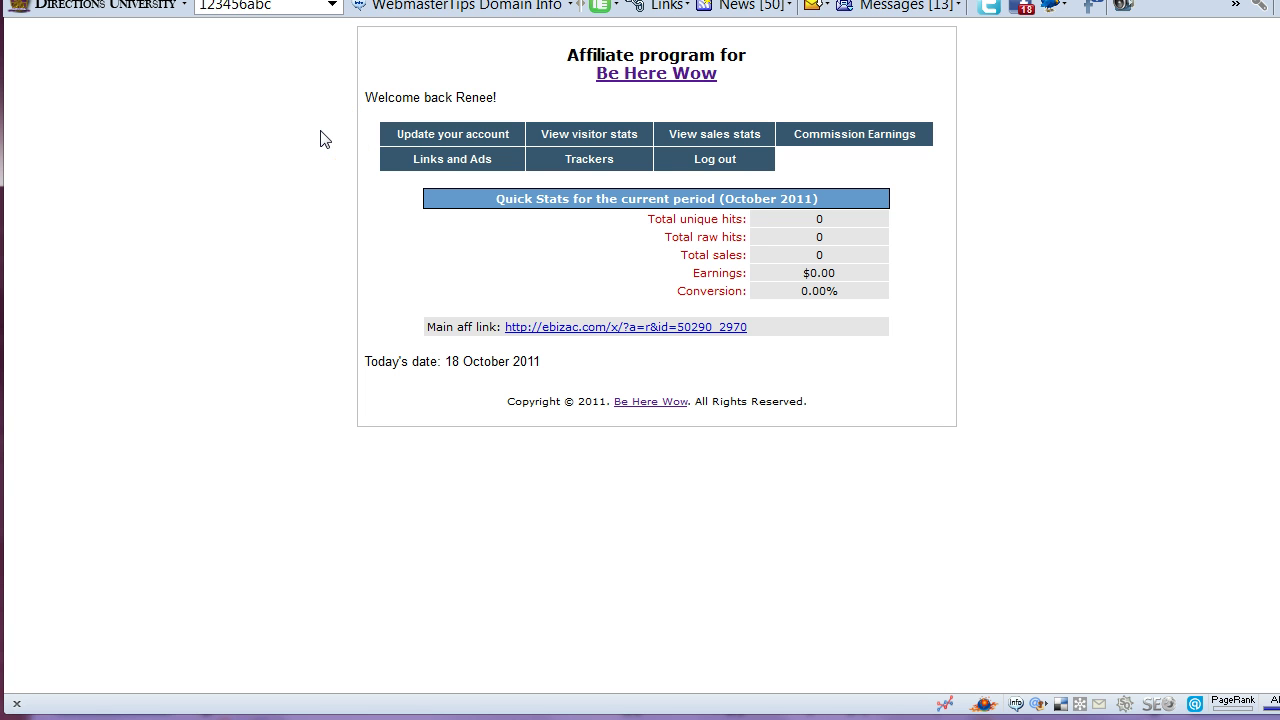
View the account details, visitor stats and sales stats pages, dismissing the password prompts
left_click(452, 134)
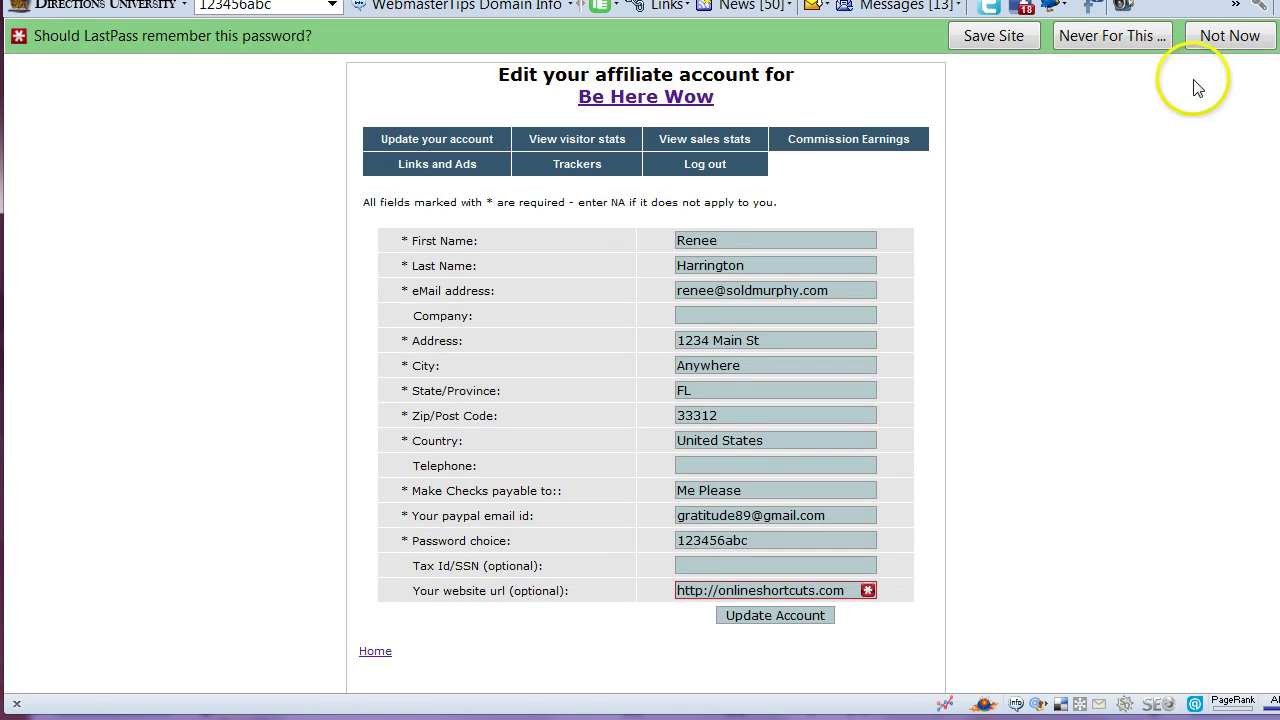
left_click(1228, 38)
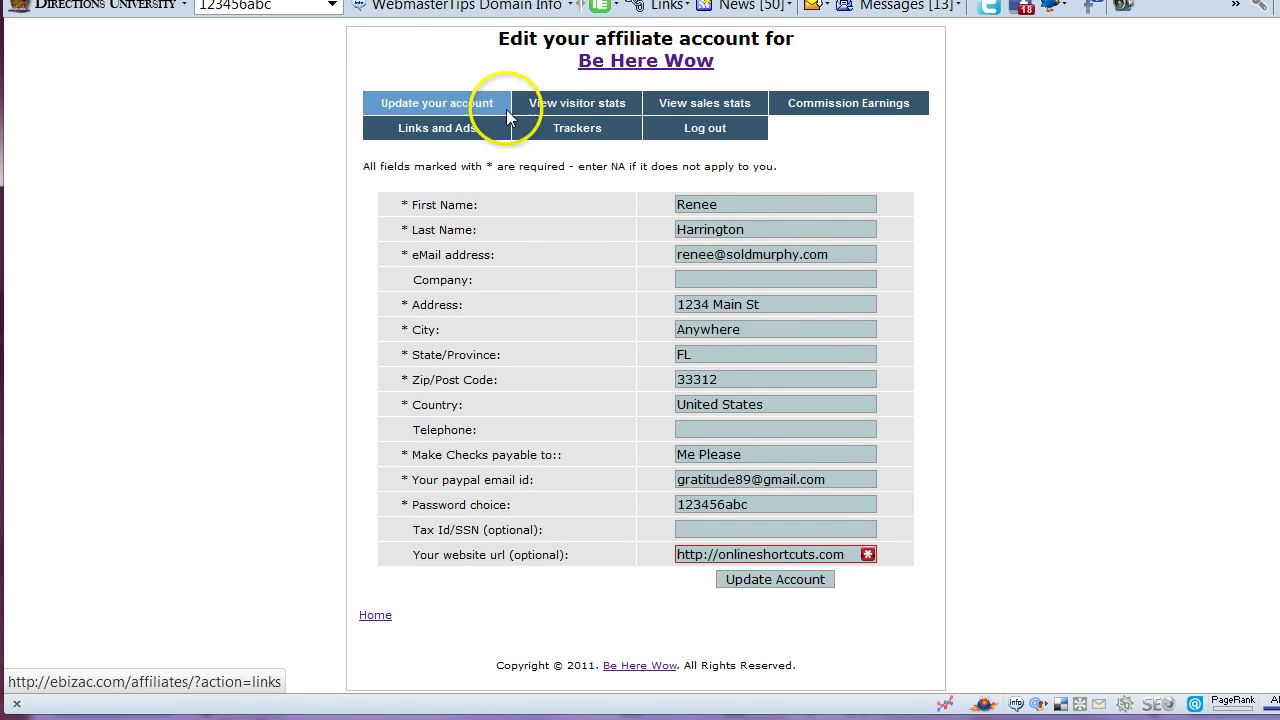
left_click(573, 105)
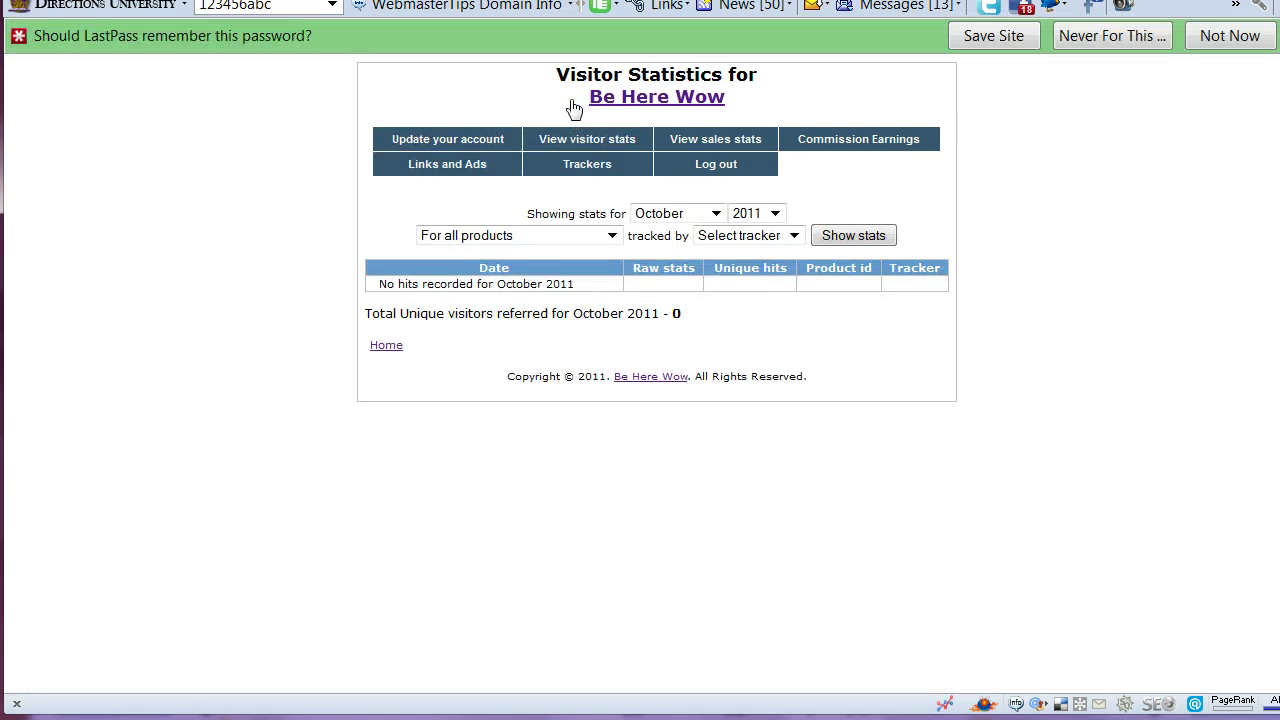
left_click(1228, 38)
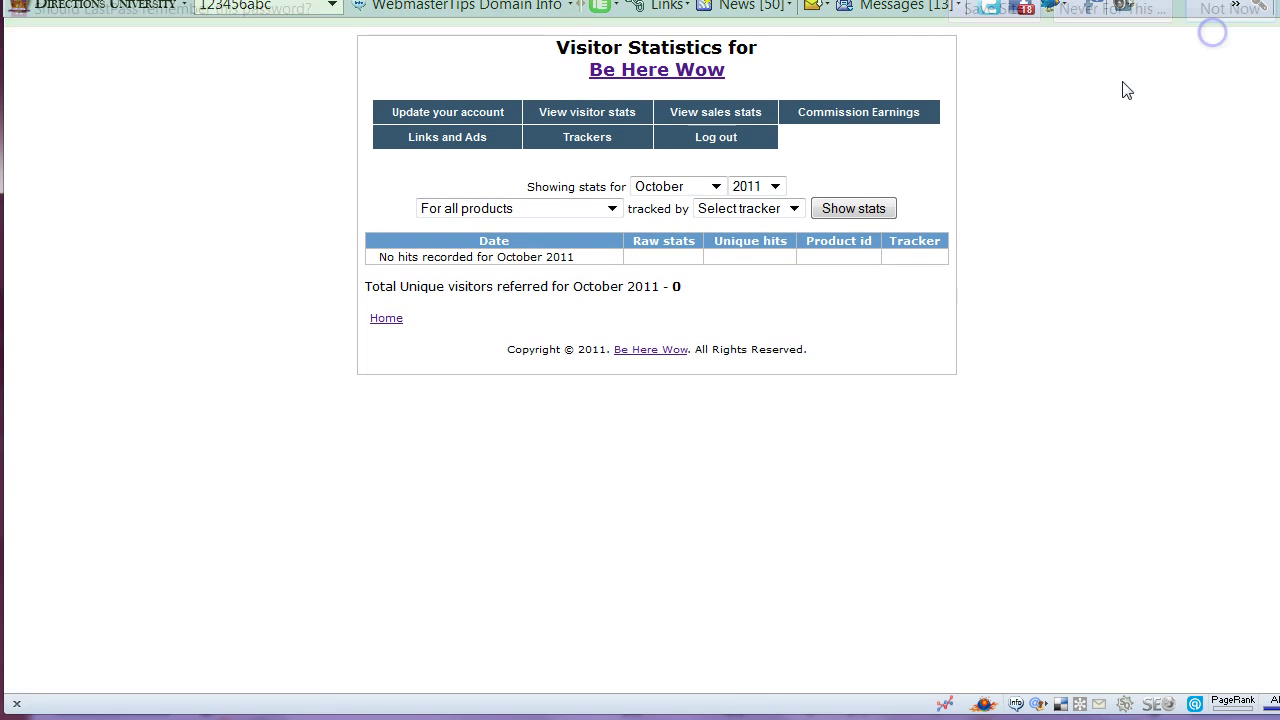
left_click(718, 105)
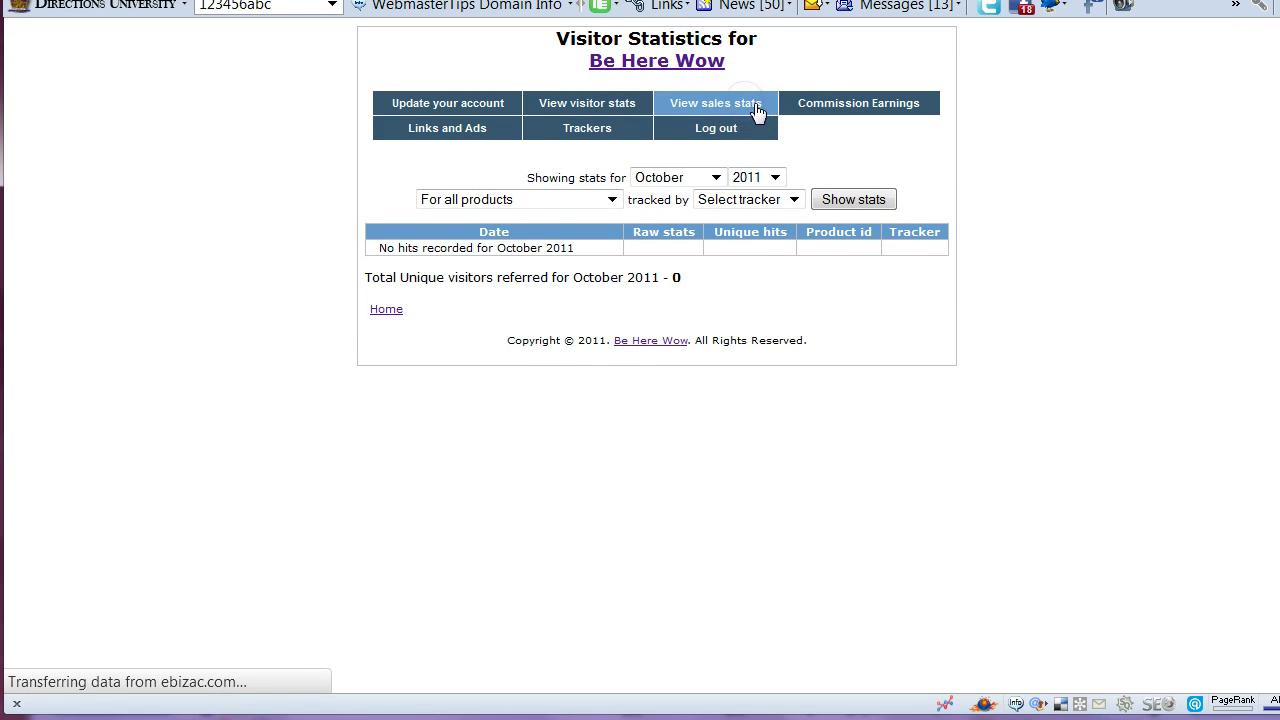
Check the Commission Earnings page without changing dates, then open the Trackers overview
left_click(856, 106)
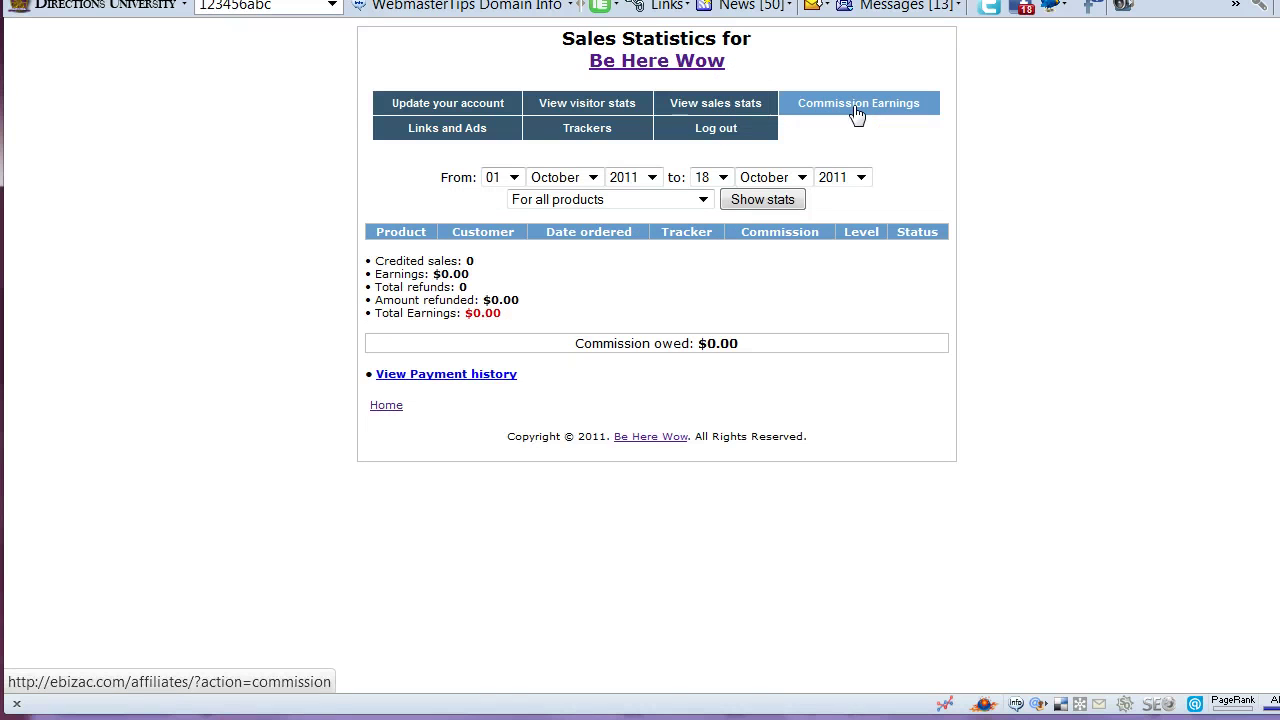
left_click(593, 178)
left_click(594, 179)
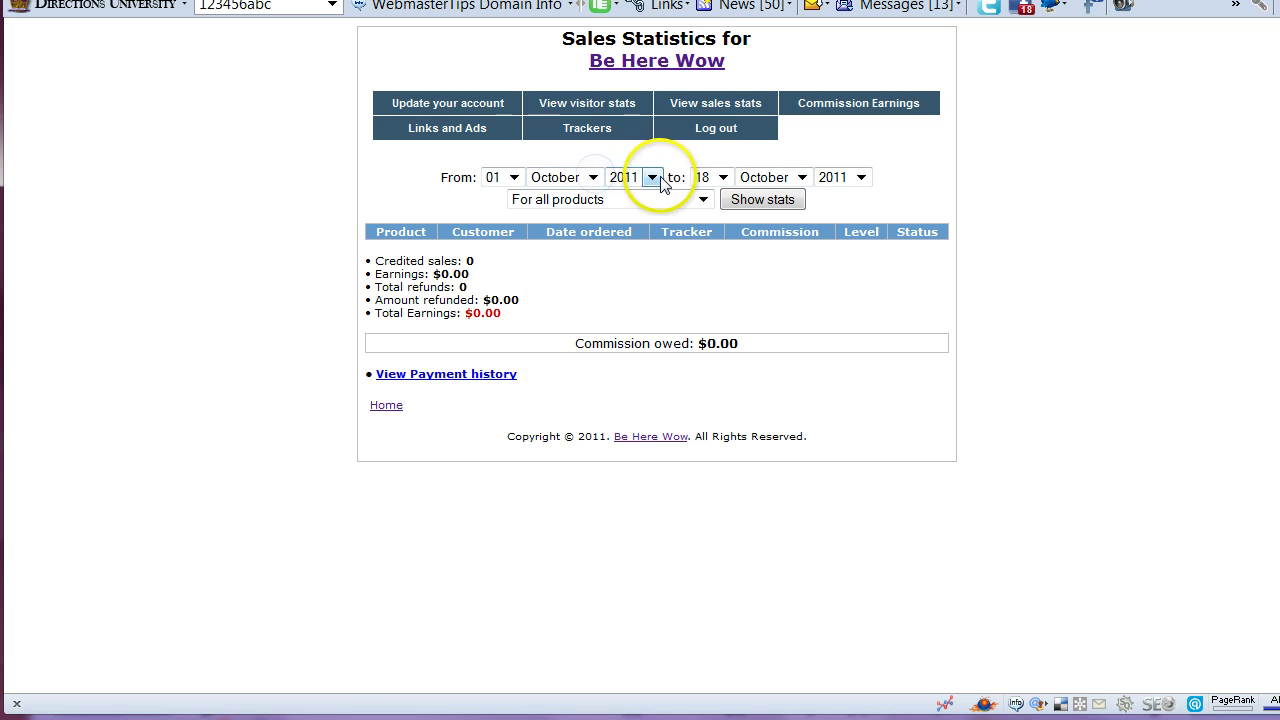
left_click(572, 135)
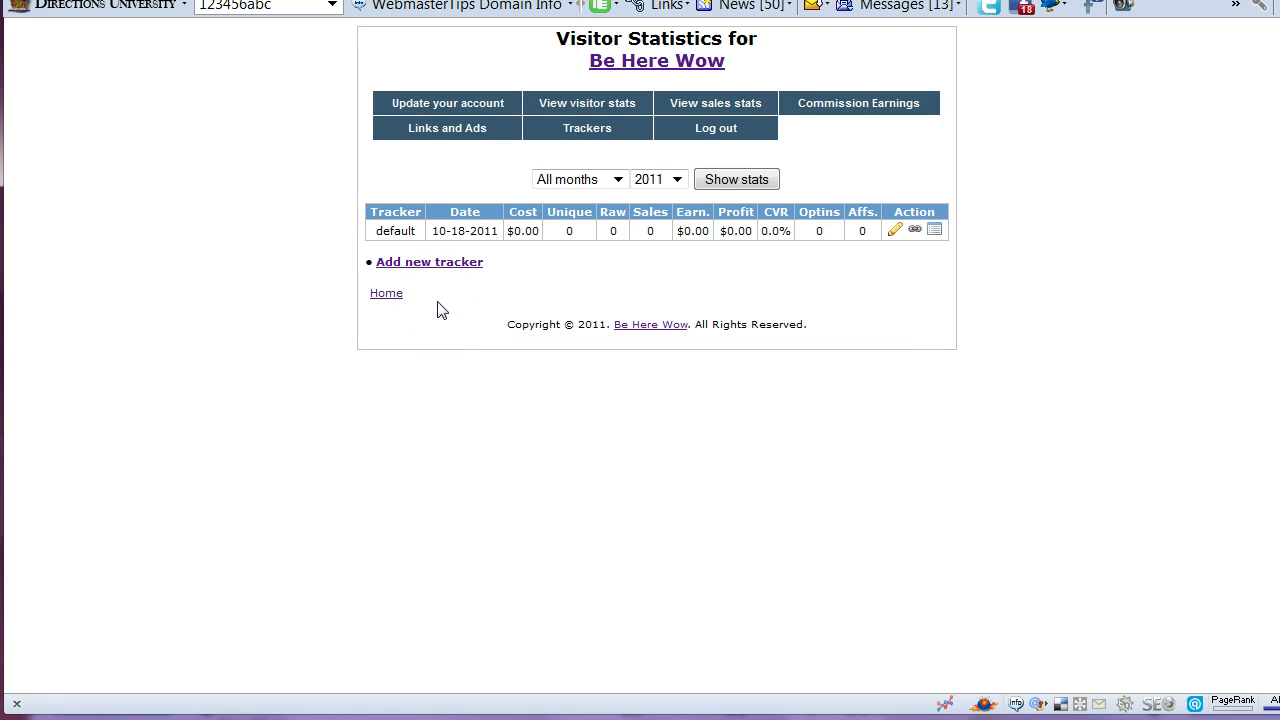
Under Links and Ads, pick ReBoot Your Body Meditation and get its affiliate link
left_click(465, 133)
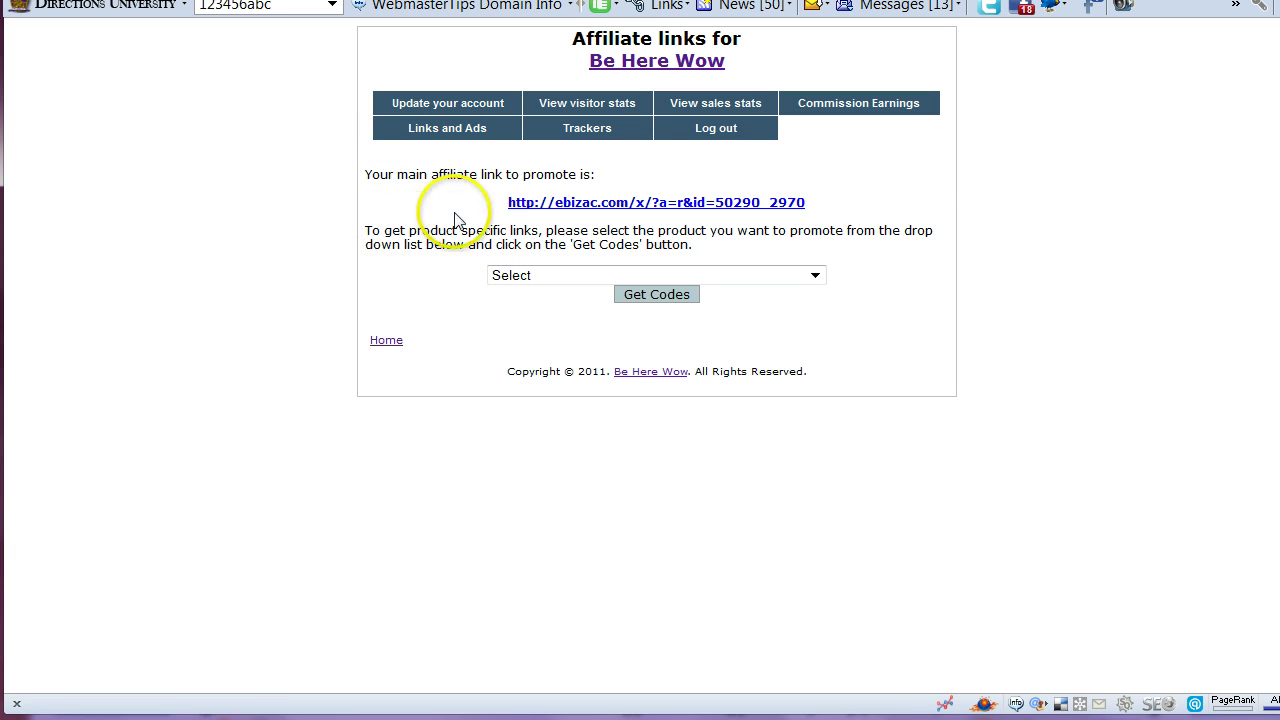
left_click(648, 204)
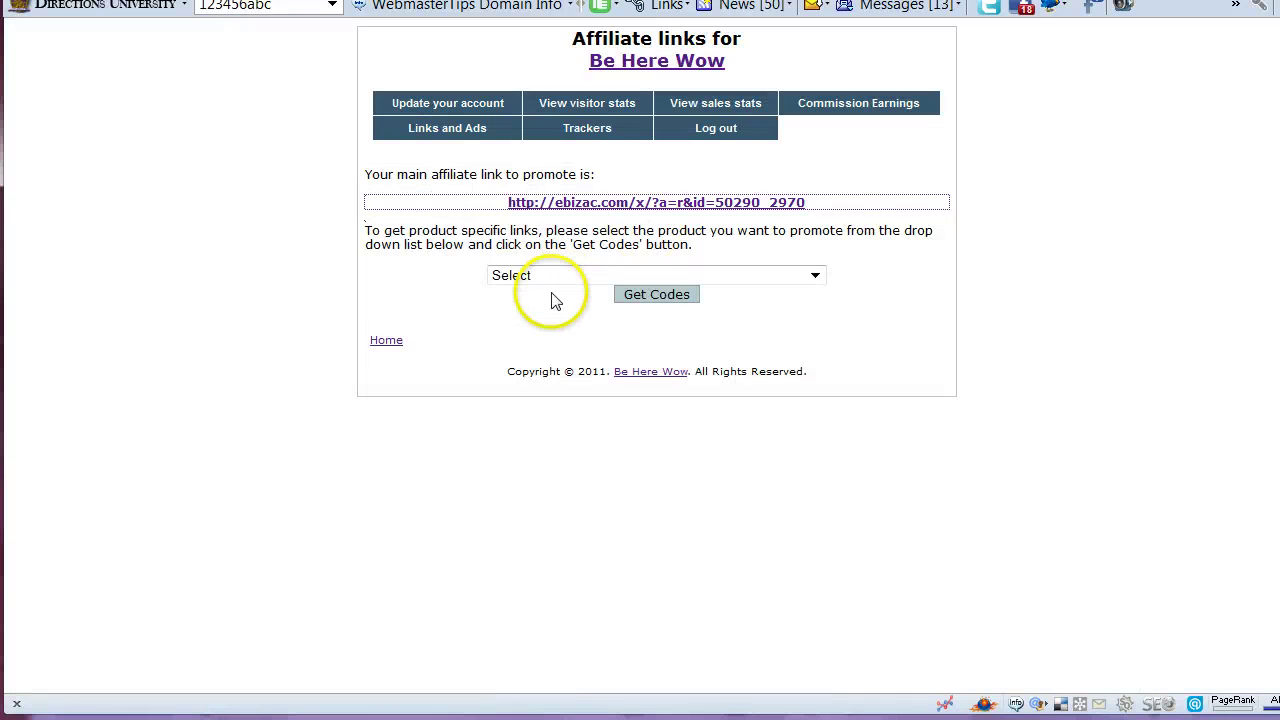
left_click(563, 277)
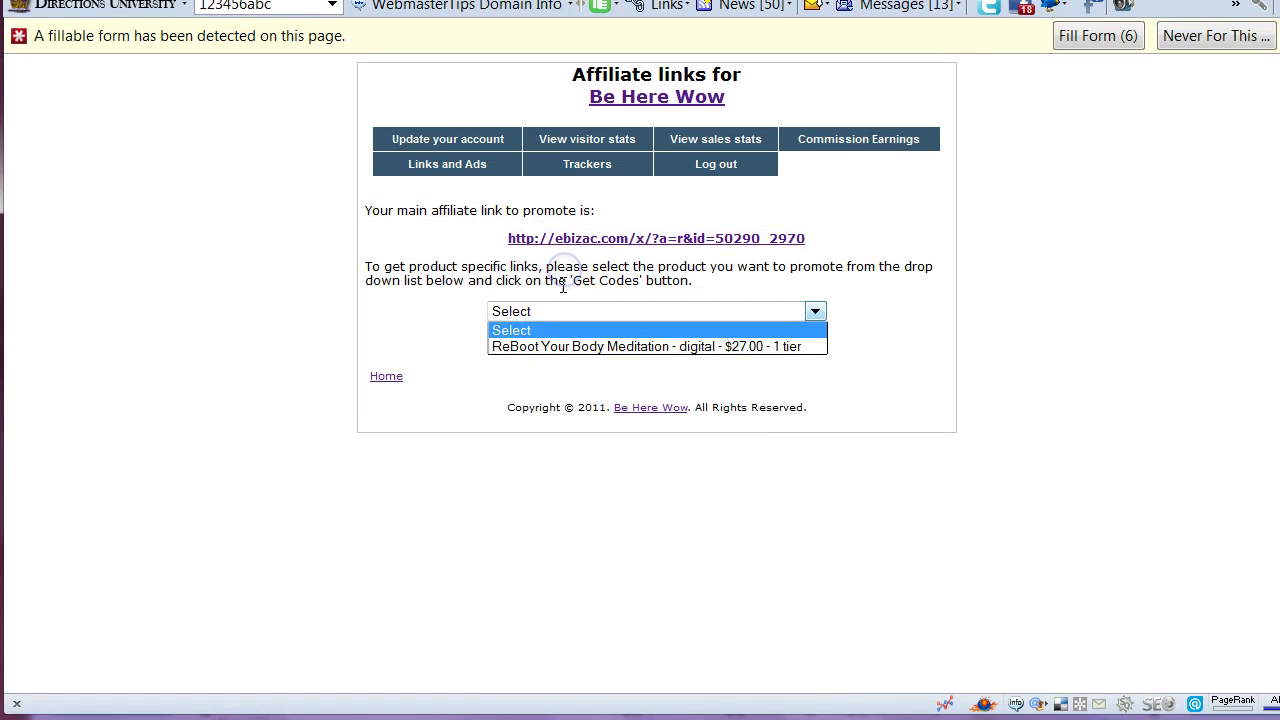
left_click(557, 347)
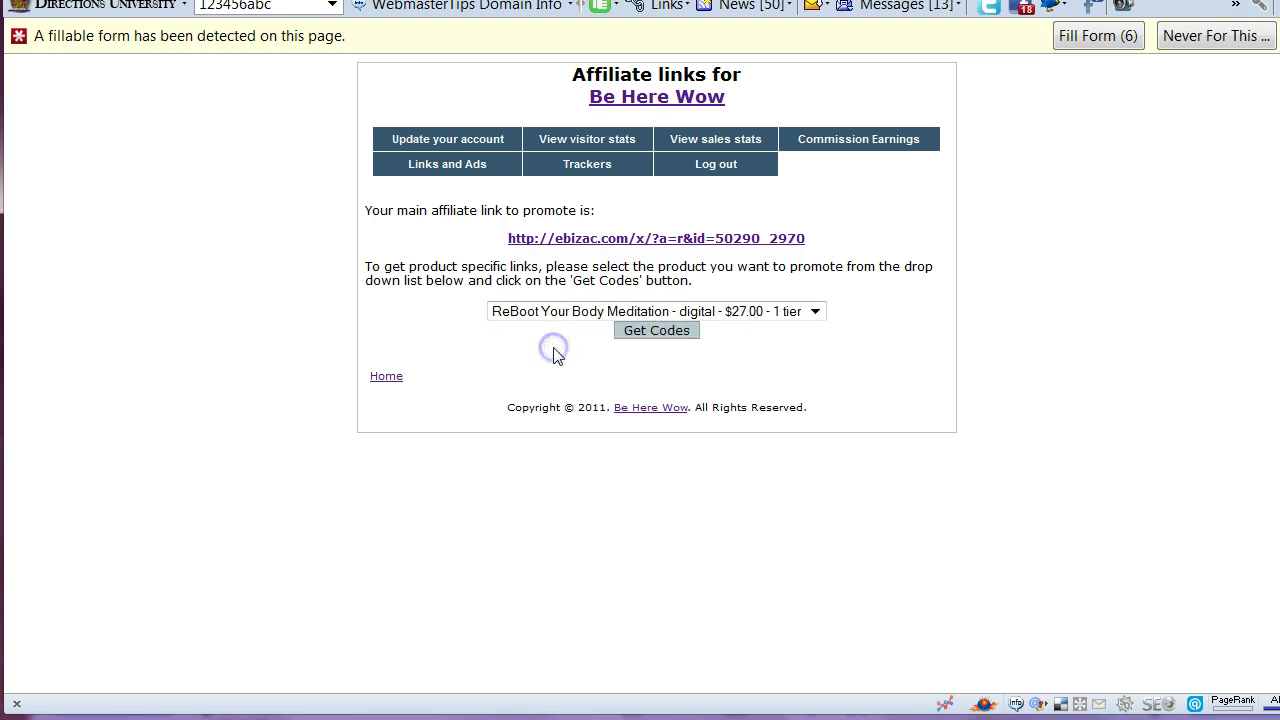
left_click(649, 331)
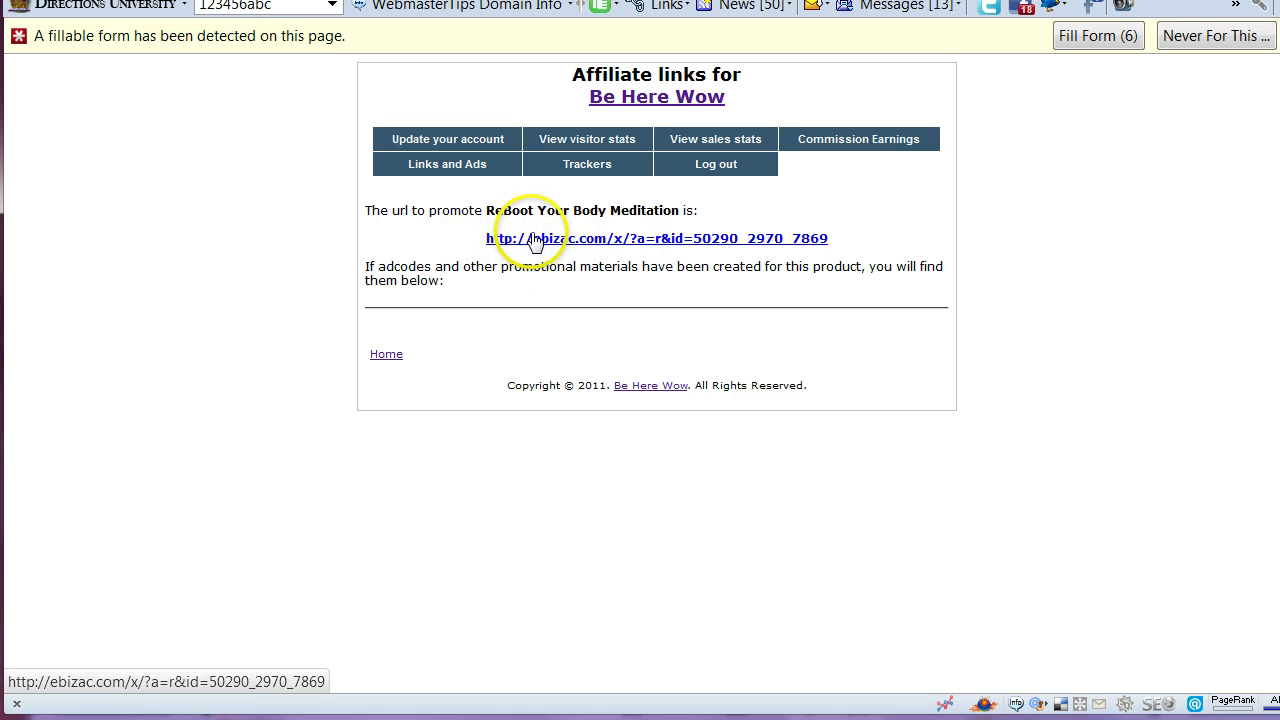
Follow the ReBoot Your Body Meditation affiliate URL to load the fibromyalgia article
left_click(585, 242)
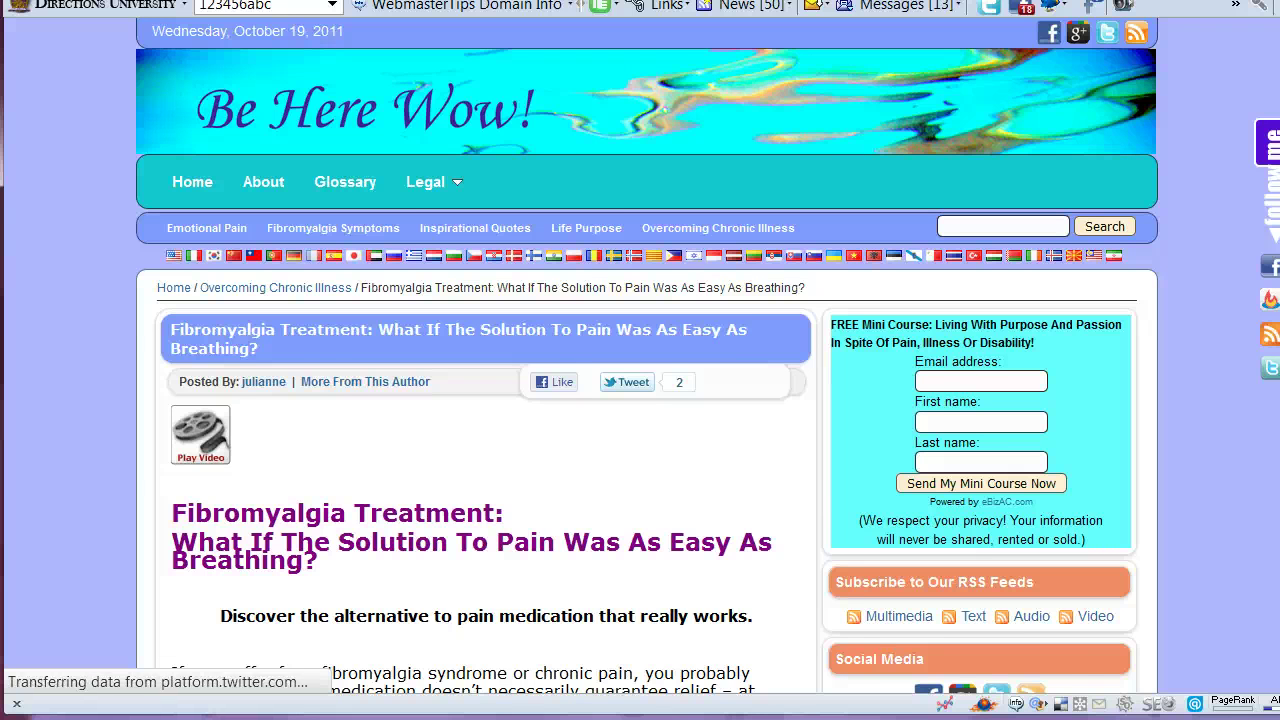
Highlight the aid=50290 affiliate id in the landing page's address bar
mouse_move(640, 1)
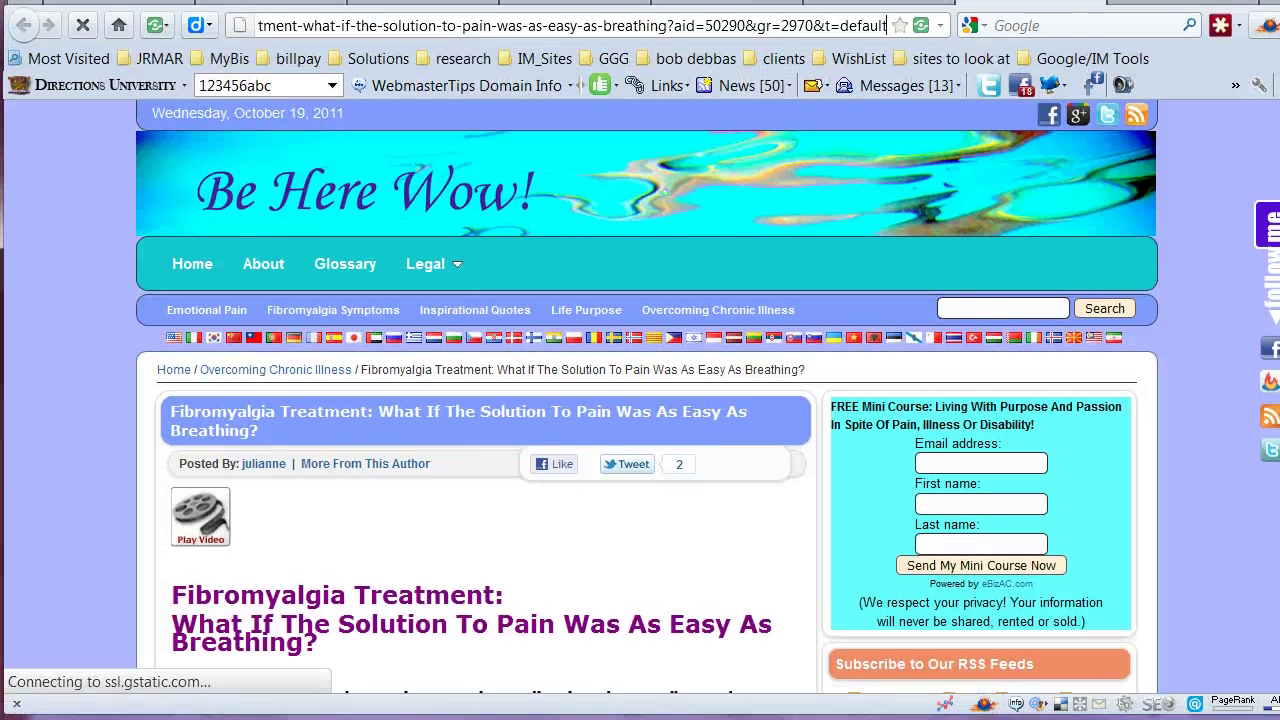
left_click_drag(674, 24, 778, 24)
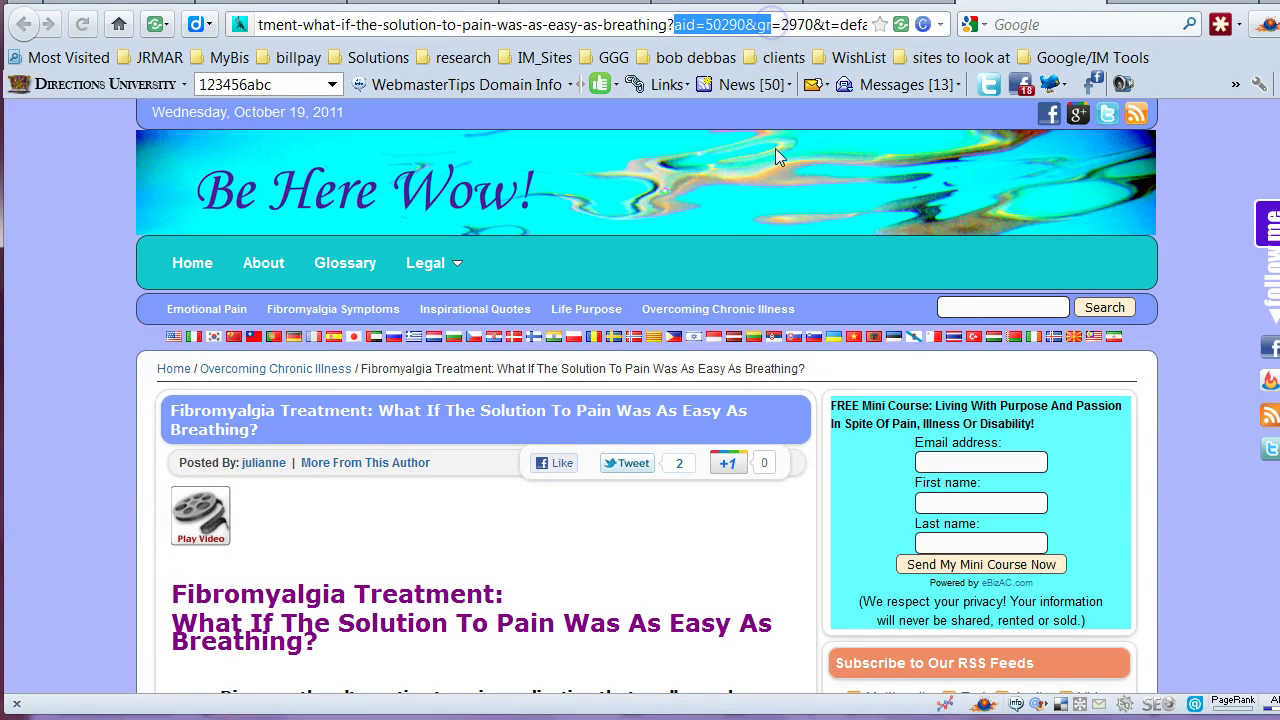